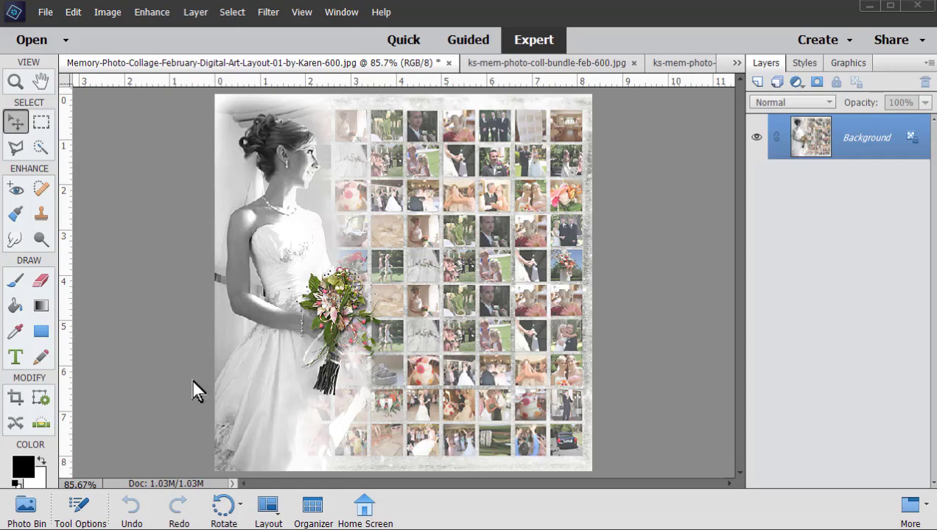
- Switch to the ks-mem-photo-coll-bundle working copy where only Layer 5 is visible
left_click(593, 70)
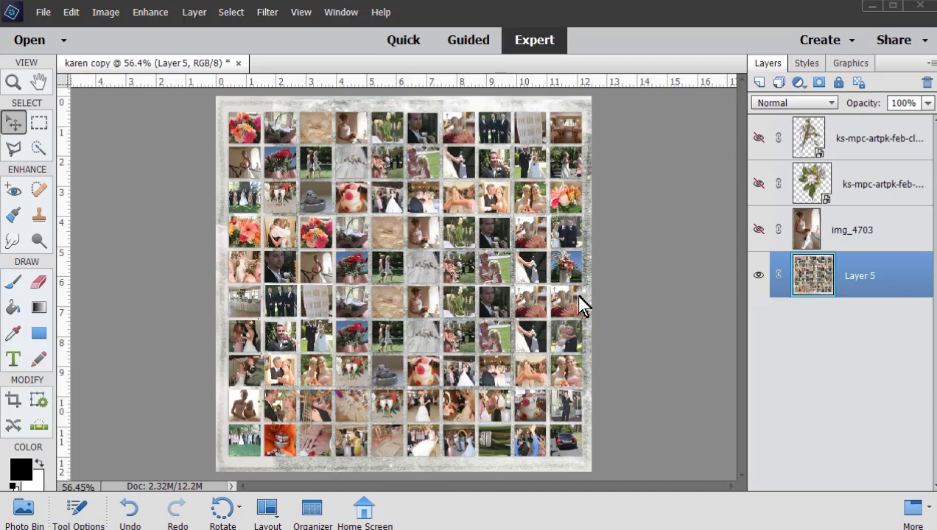
- Turn on visibility of the img_4703 bride photo layer
left_click(759, 230)
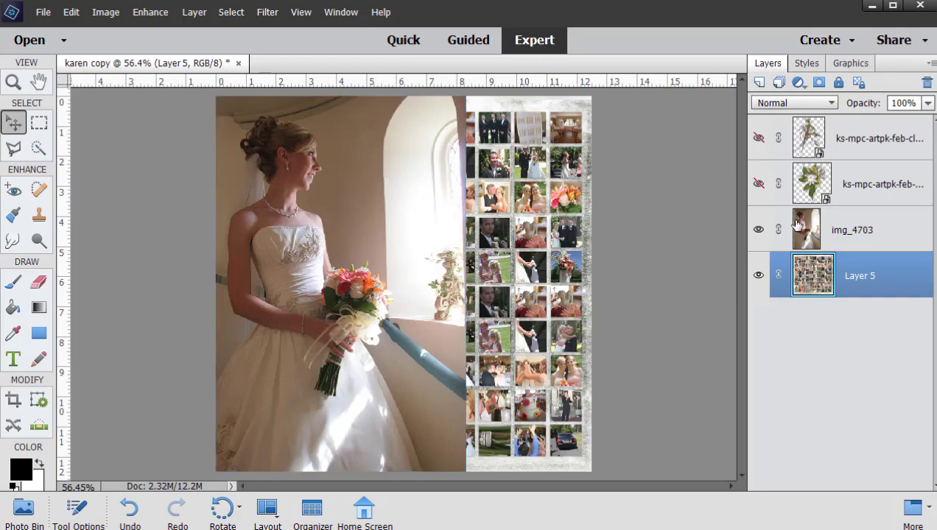
- Add a Hue/Saturation adjustment layer above img_4703 with Saturation at -100
left_click(873, 231)
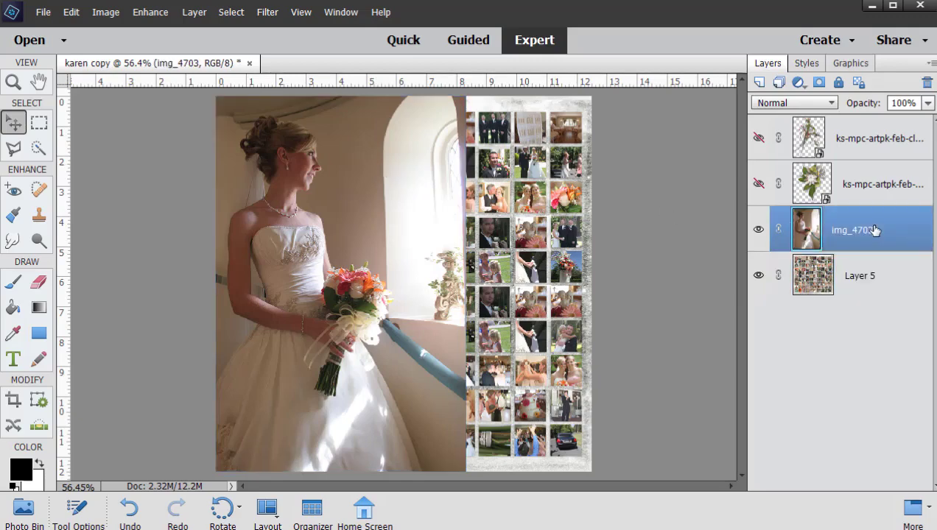
left_click(798, 83)
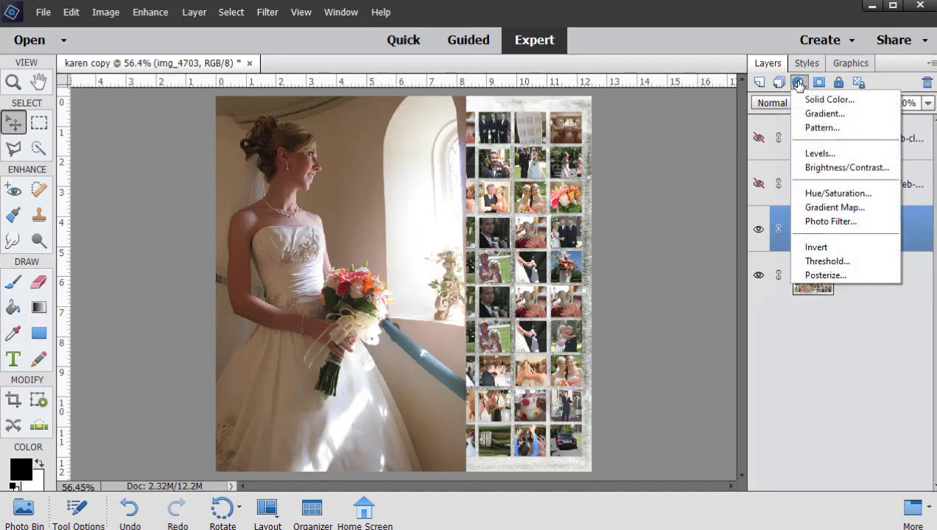
left_click(830, 194)
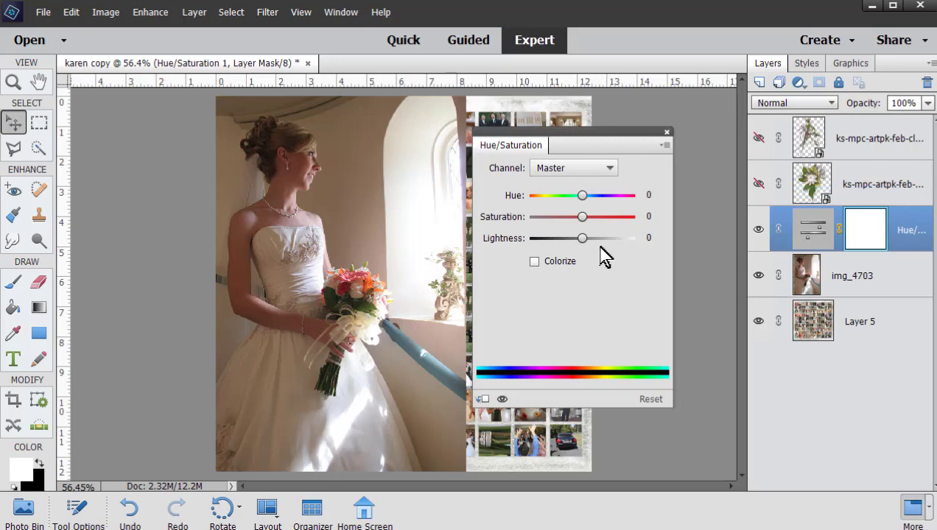
left_click_drag(582, 216, 531, 217)
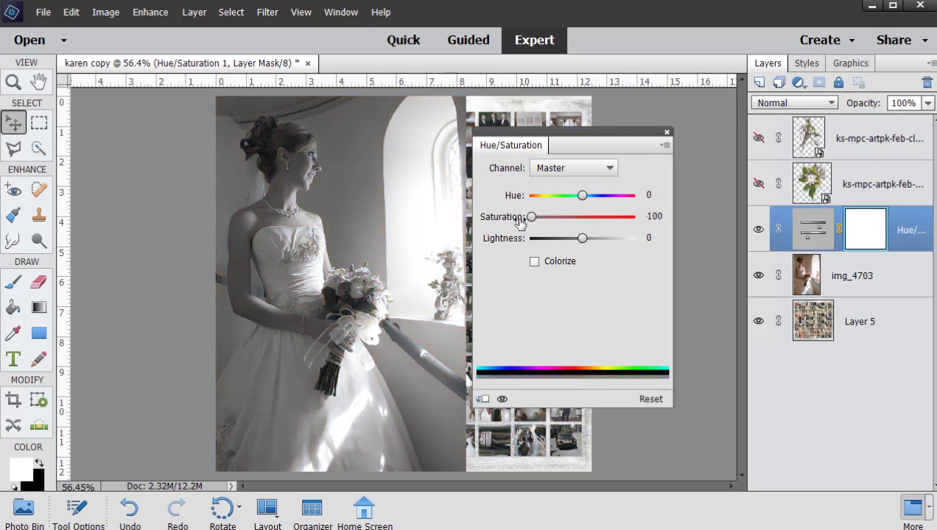
left_click(667, 134)
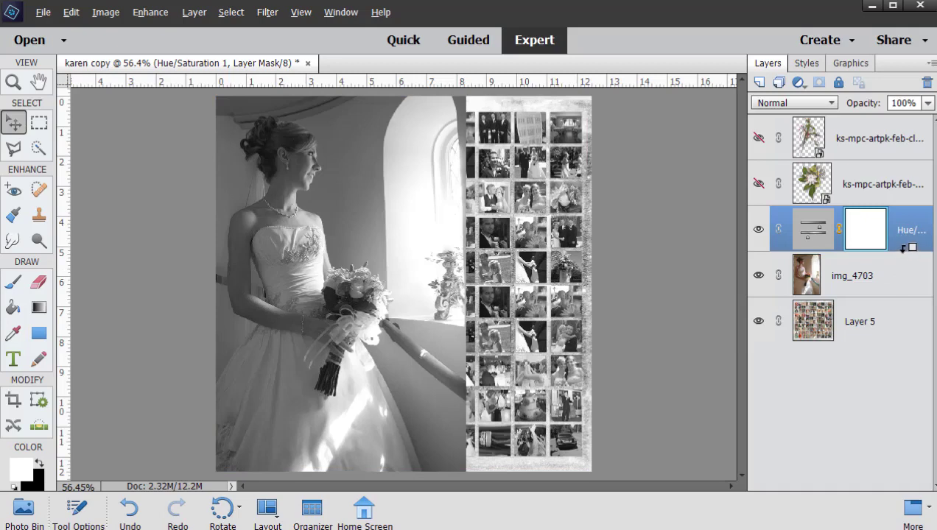
- Clip the Hue/Saturation adjustment layer to the img_4703 bride layer
left_click(903, 249, "alt")
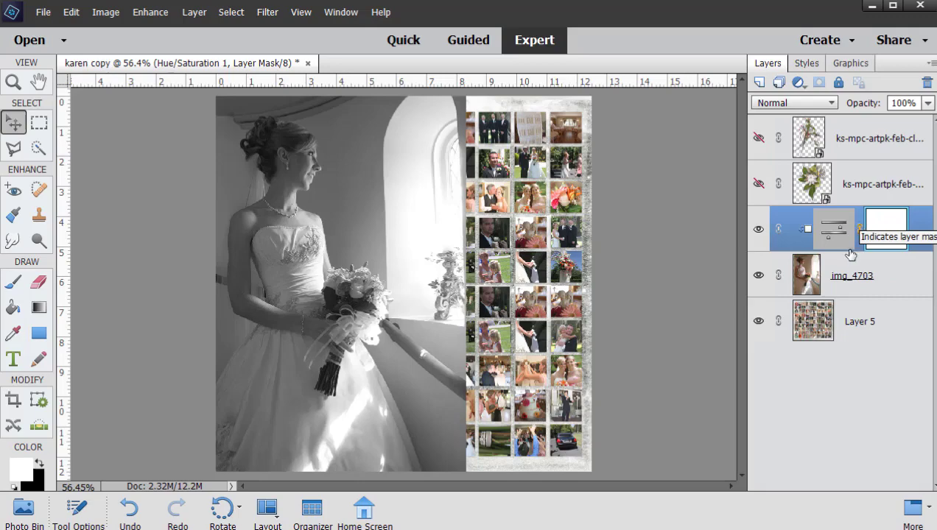
- Merge img_4703 and its Hue/Saturation adjustment into a single layer
left_click(880, 274, "ctrl")
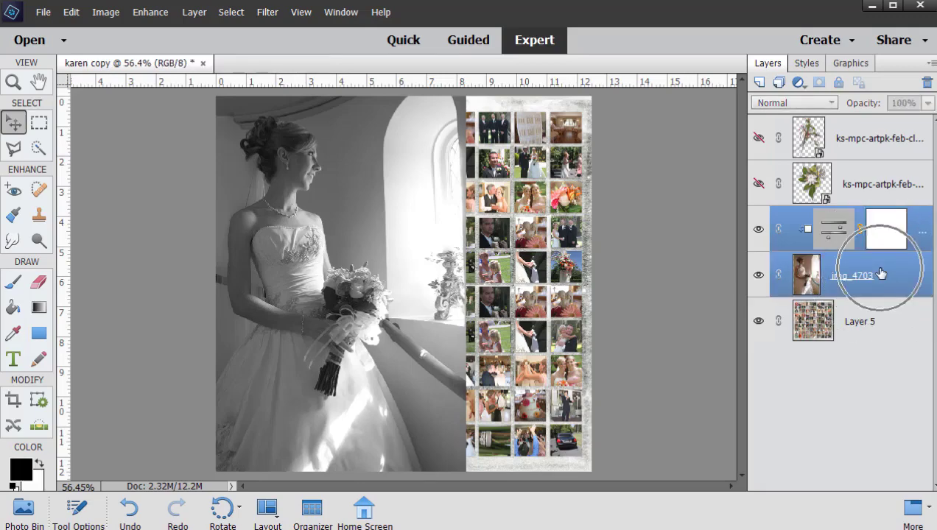
right_click(868, 271)
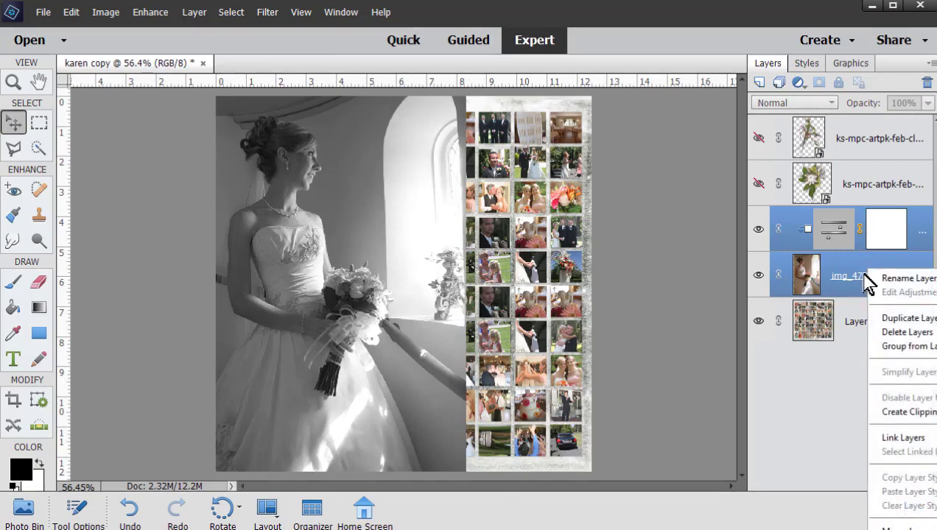
left_click(878, 520)
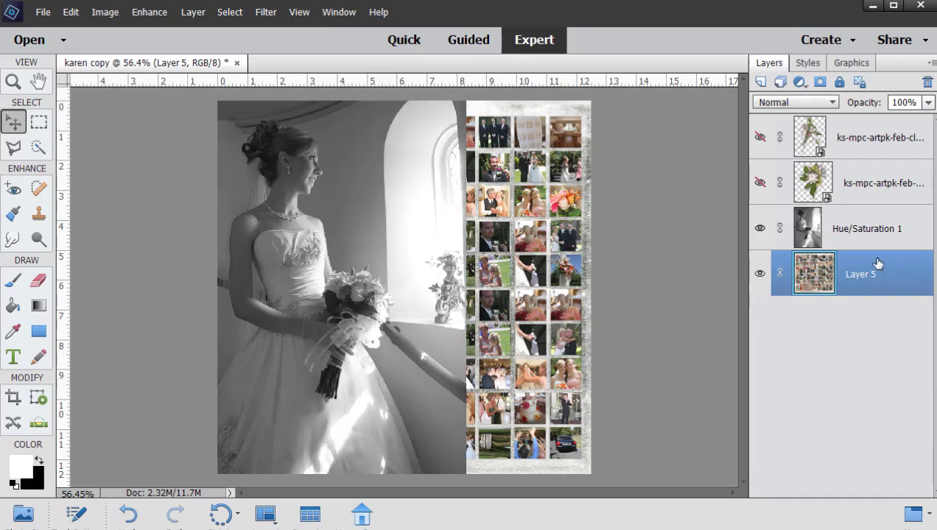
- Add a white Solid Color fill layer and set its opacity to 38%
left_click(799, 82)
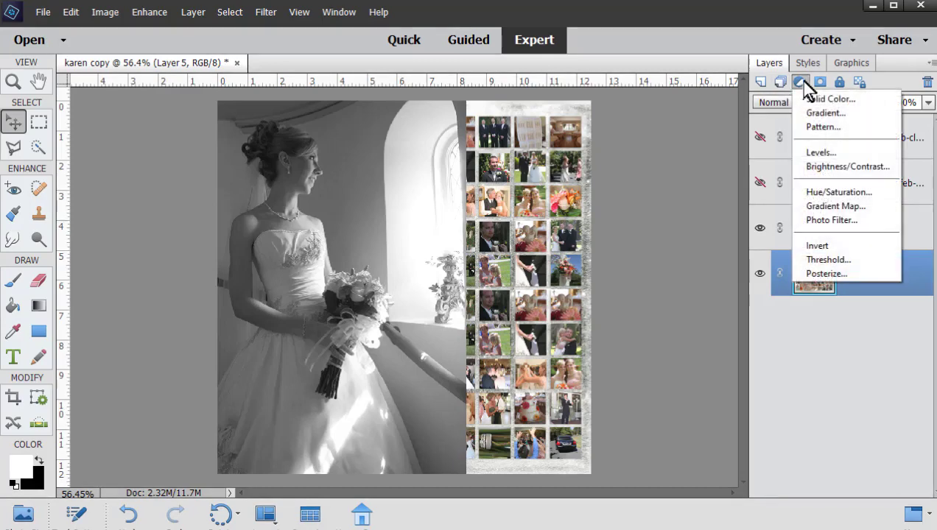
left_click(843, 99)
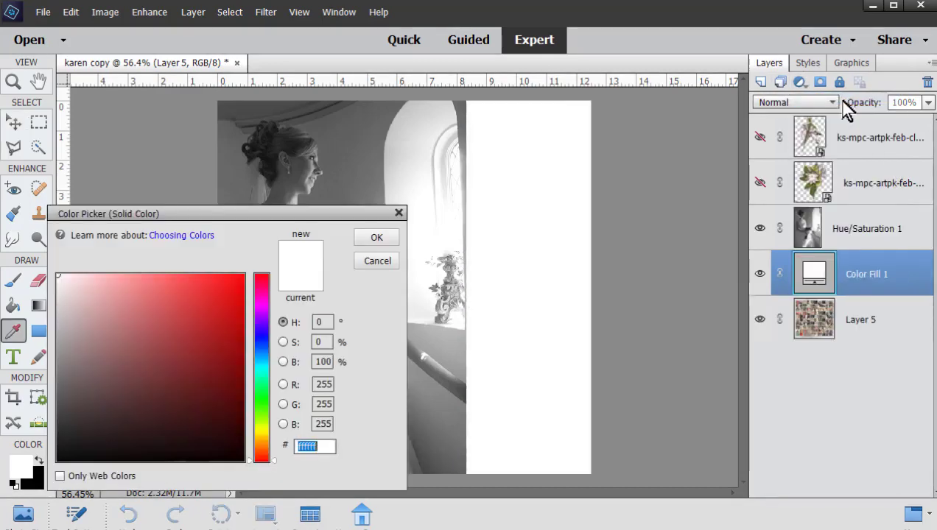
left_click(378, 243)
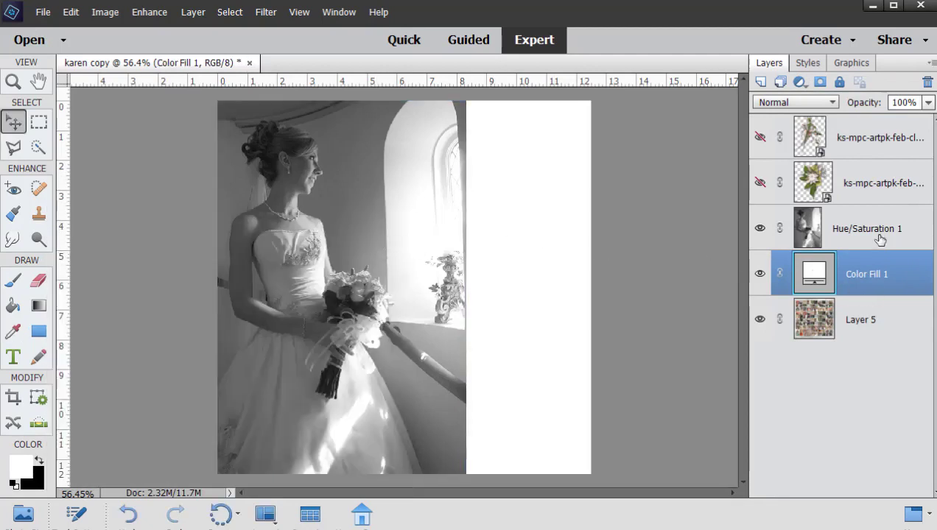
left_click(928, 103)
left_click_drag(926, 121, 883, 139)
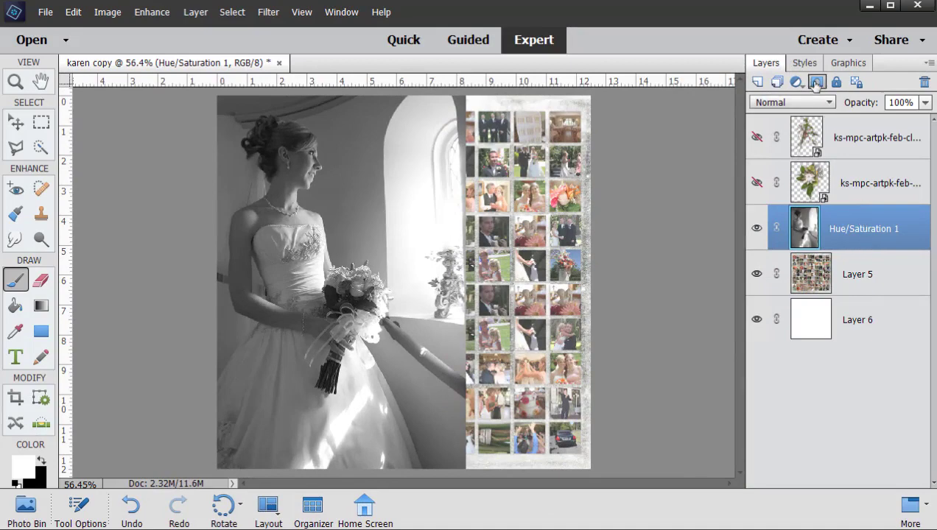
- Mask the bride layer with a black-to-white linear gradient from the grid edge to the bouquet
left_click(816, 82)
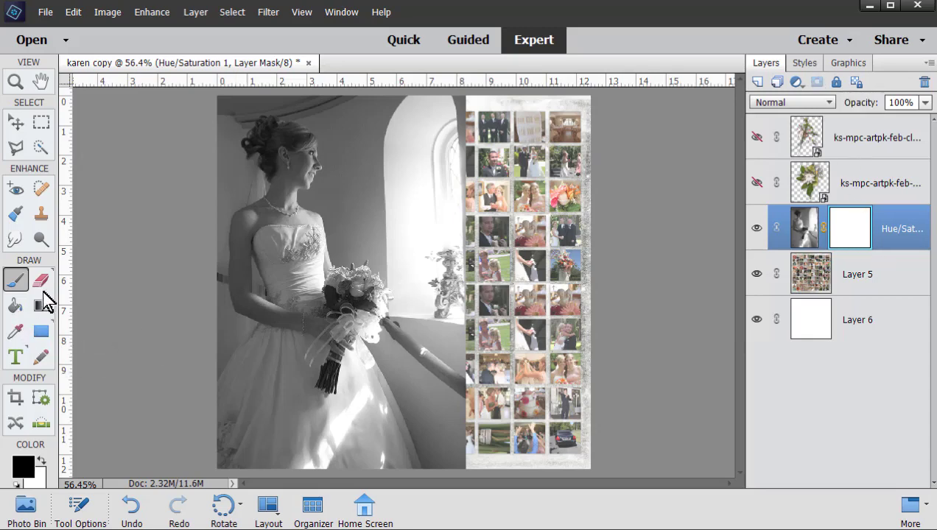
left_click(42, 306)
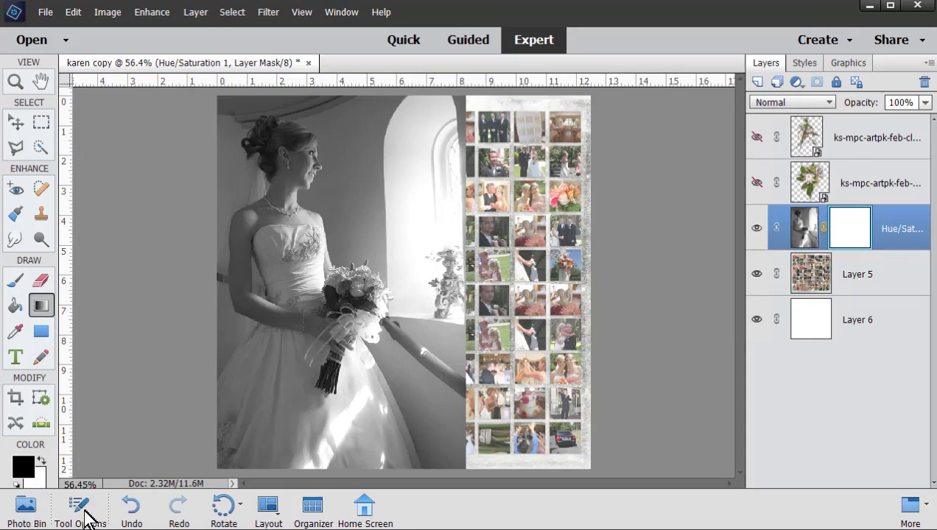
left_click(80, 508)
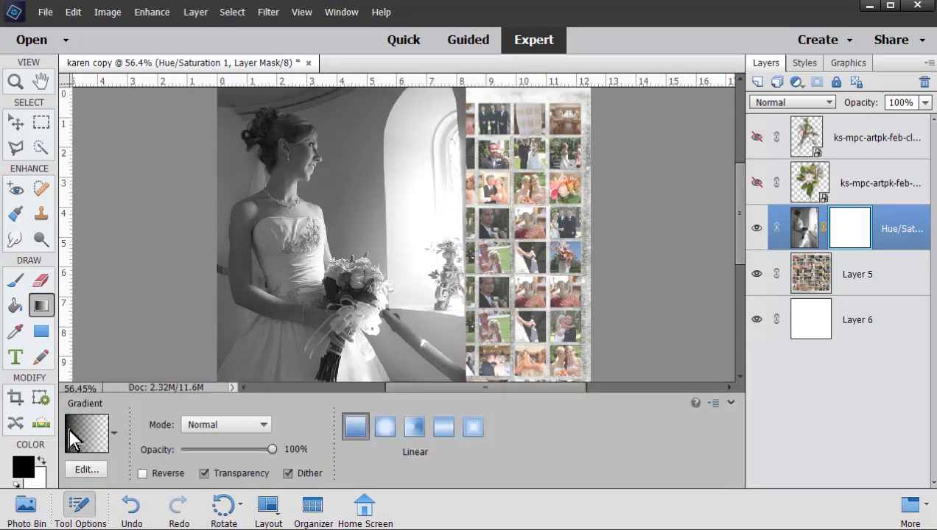
left_click(731, 403)
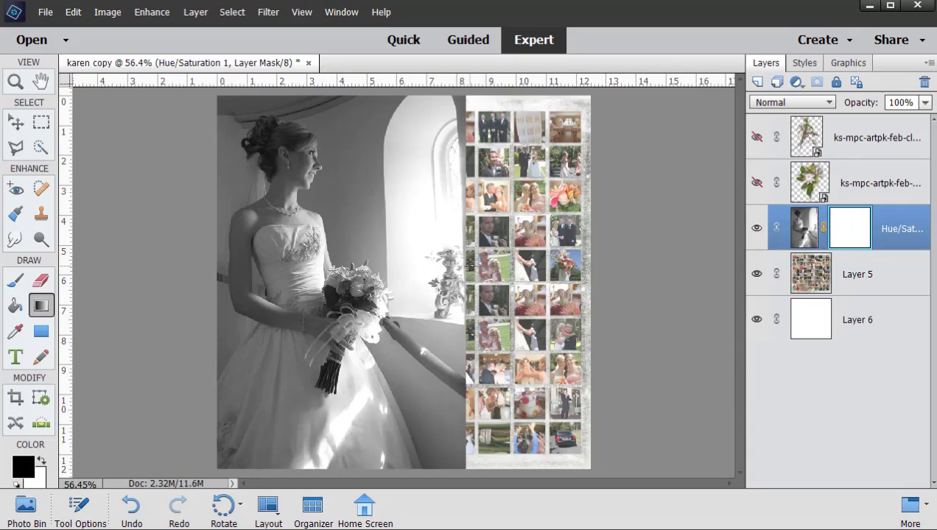
left_click_drag(432, 267, 333, 268)
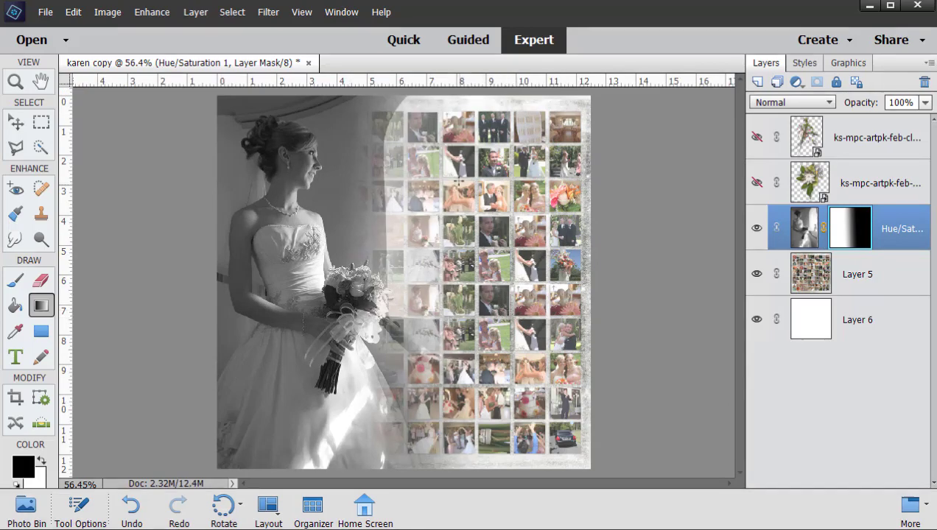
key("ctrl+z")
- Paint black on the bride layer mask over the grid's left columns and top-left photos
left_click(14, 282)
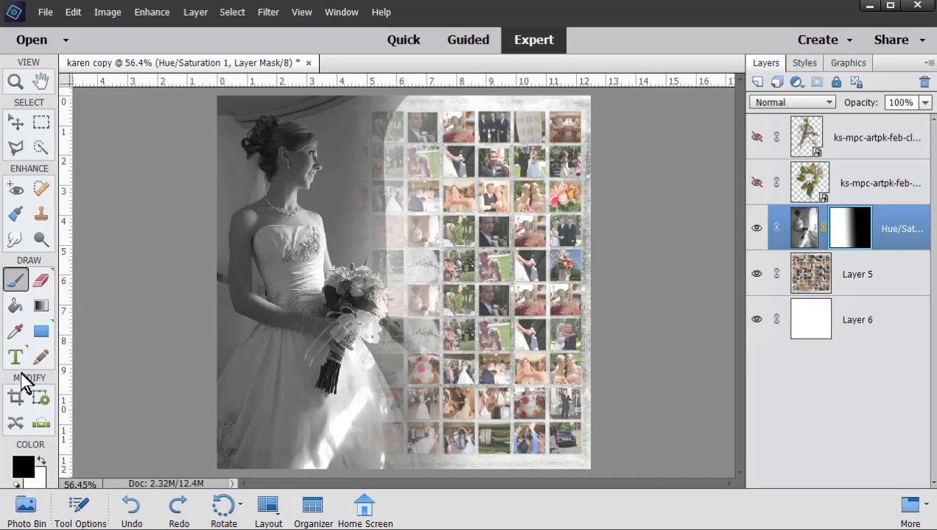
left_click(82, 508)
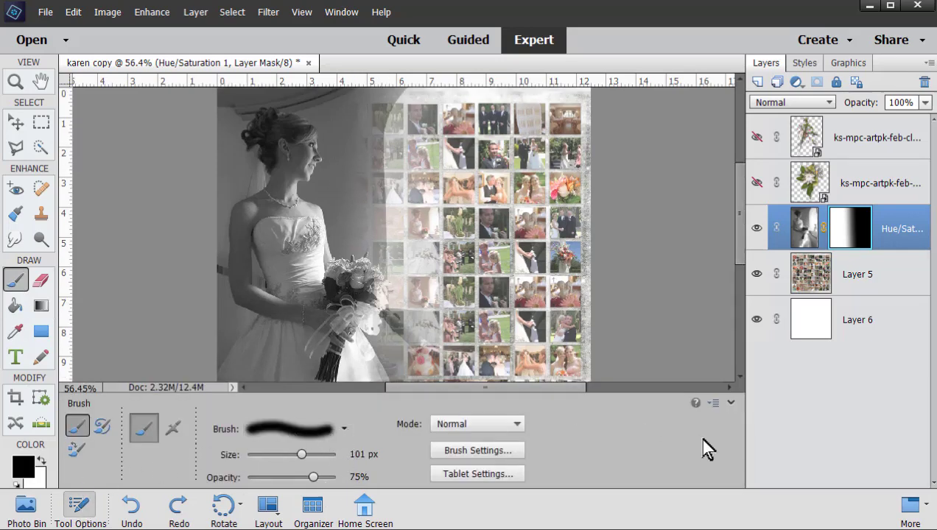
left_click(731, 404)
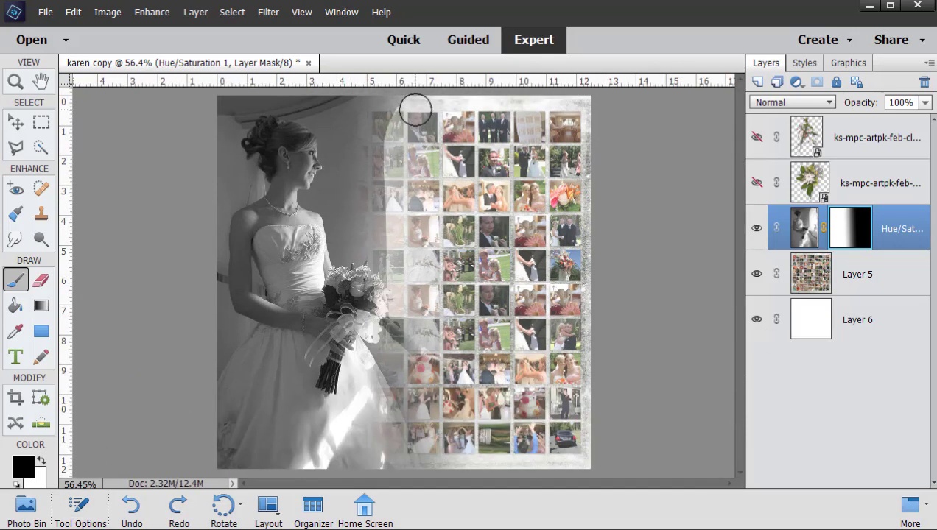
mouse_move(393, 137)
left_mouse_down()
mouse_move(402, 105)
mouse_move(394, 98)
mouse_move(392, 193)
mouse_move(424, 258)
mouse_move(311, 259)
left_mouse_up()
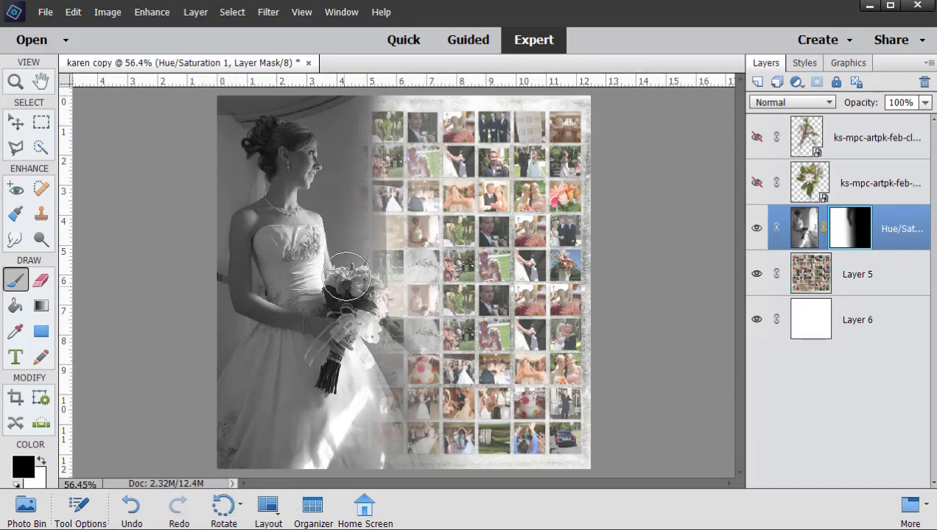
mouse_move(411, 109)
left_mouse_down()
mouse_move(385, 112)
mouse_move(377, 122)
mouse_move(395, 156)
mouse_move(399, 215)
mouse_move(386, 94)
left_mouse_up()
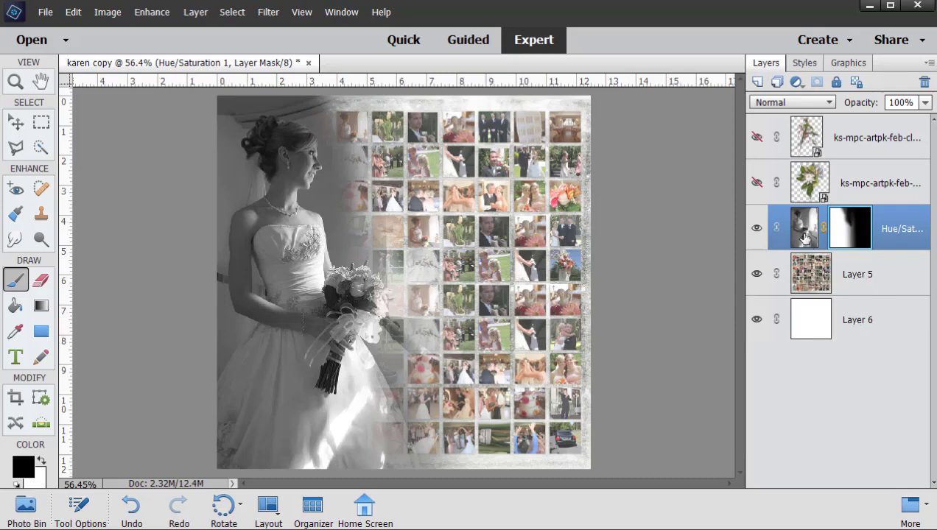
- Add a layer mask to the Layer 5 photo grid
left_click(872, 275)
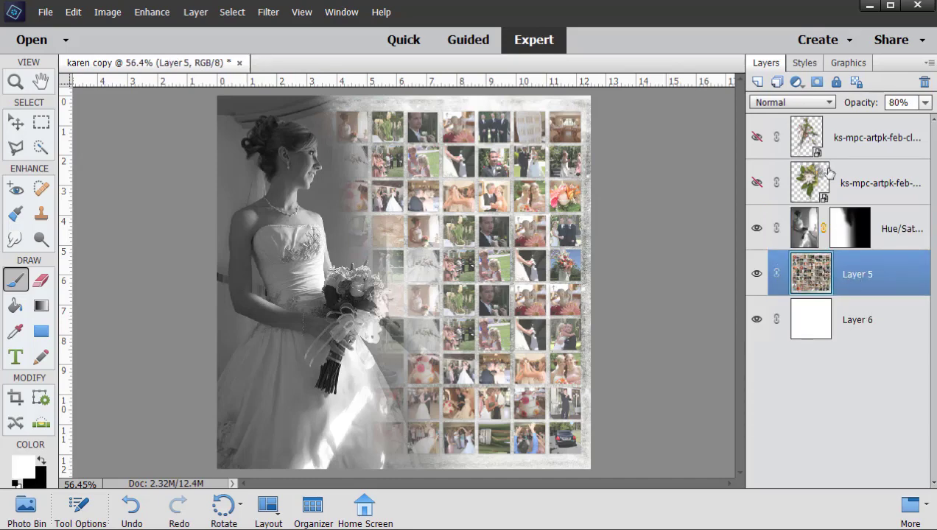
left_click(816, 82)
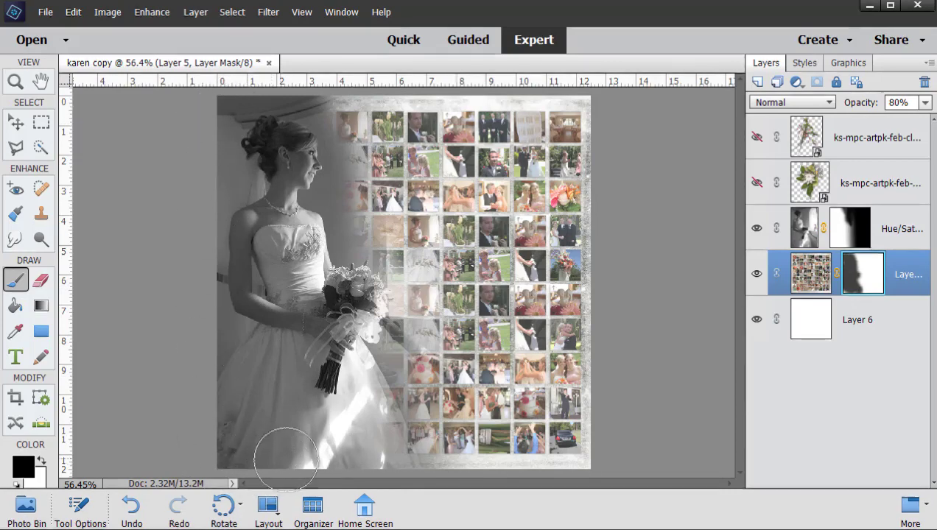
- Set the Hue/Saturation 1 bride layer's blend mode to Pin Light
left_click(802, 228)
left_click(779, 103)
left_click(772, 337)
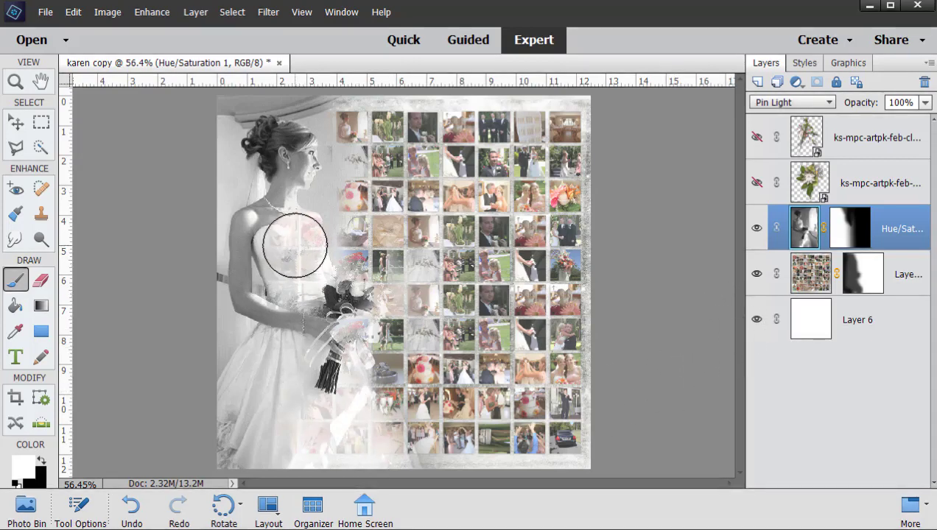
- Paint black at 100% brush opacity on Layer 5's mask down the bride's lower skirt
left_click(864, 285)
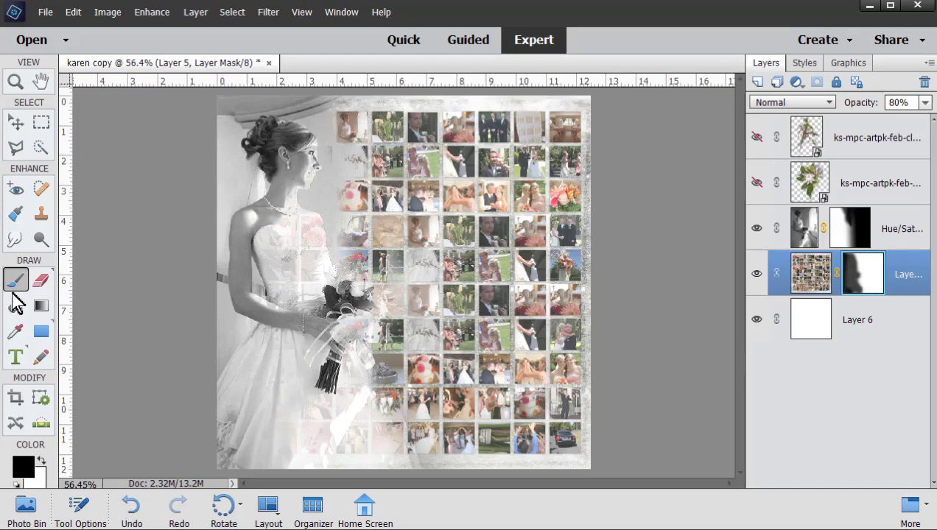
left_click(78, 507)
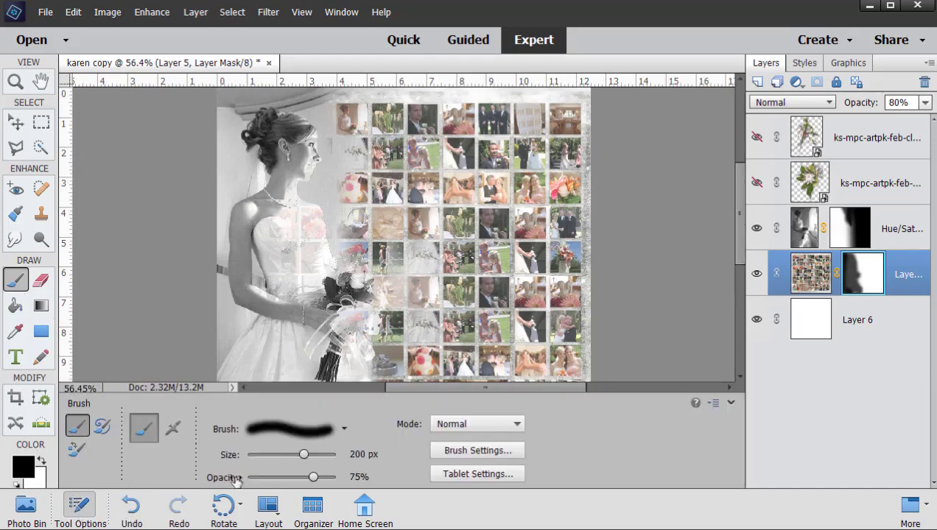
left_click_drag(316, 478, 349, 478)
left_click(730, 403)
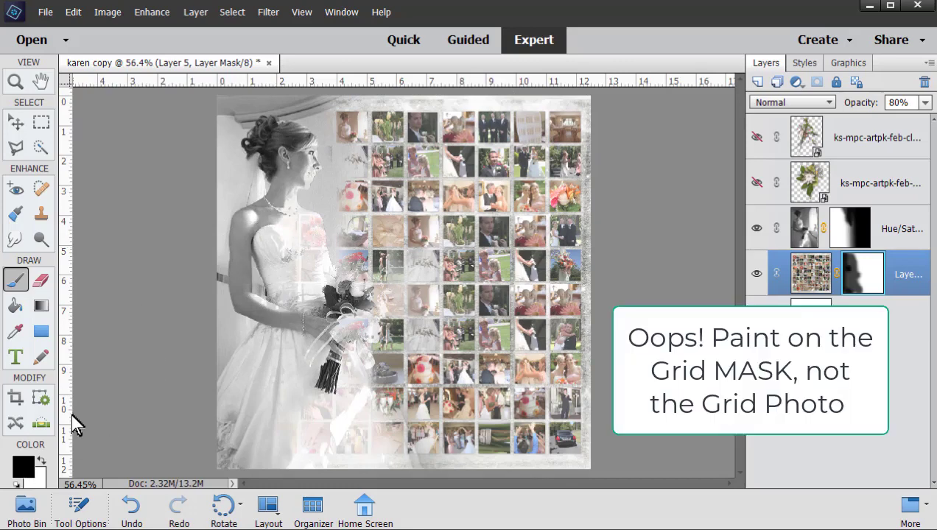
mouse_move(284, 284)
left_mouse_down()
mouse_move(300, 346)
mouse_move(369, 476)
mouse_move(271, 455)
mouse_move(225, 426)
mouse_move(244, 374)
mouse_move(291, 318)
mouse_move(329, 318)
mouse_move(339, 329)
mouse_move(299, 351)
left_mouse_up()
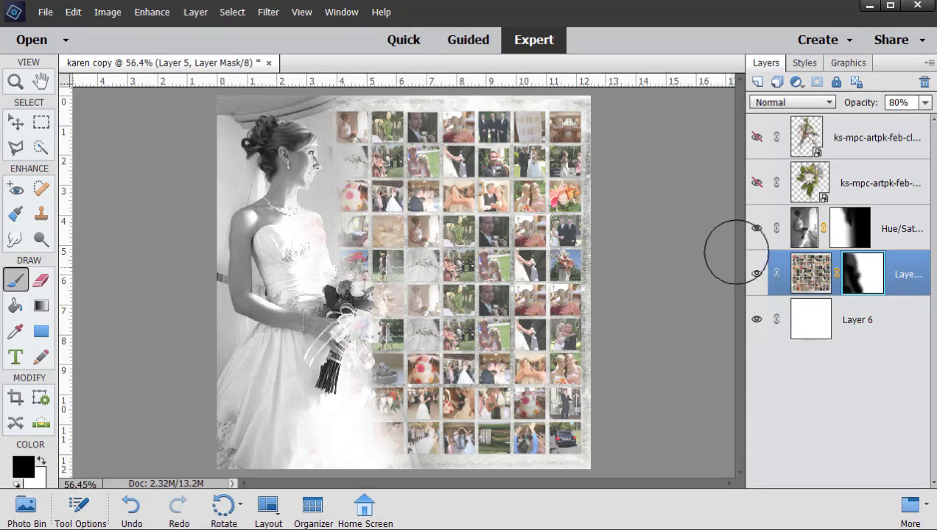
- Turn on the green and pink flower cluster layers, then shift the top cluster slightly right
left_click(758, 184)
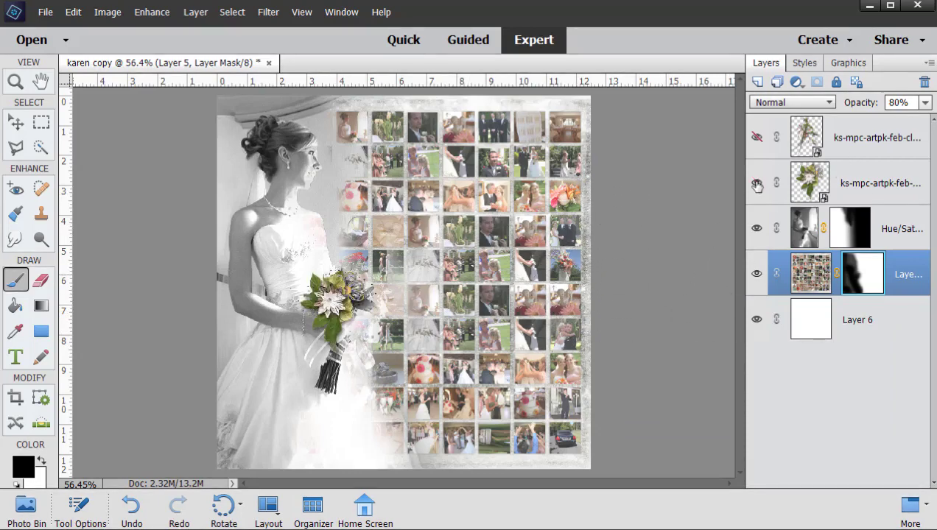
left_click(757, 139)
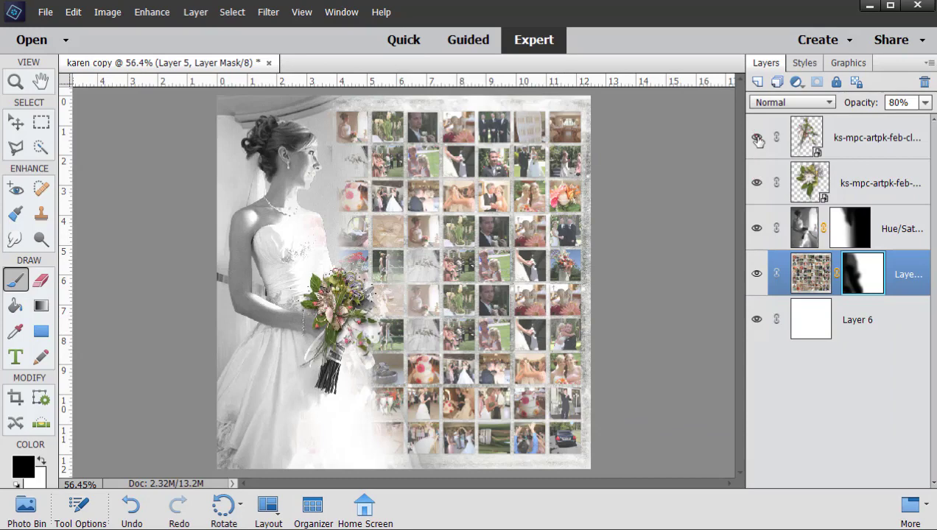
left_click(17, 122)
mouse_move(329, 314)
left_mouse_down()
mouse_move(339, 322)
mouse_move(342, 313)
left_mouse_up()
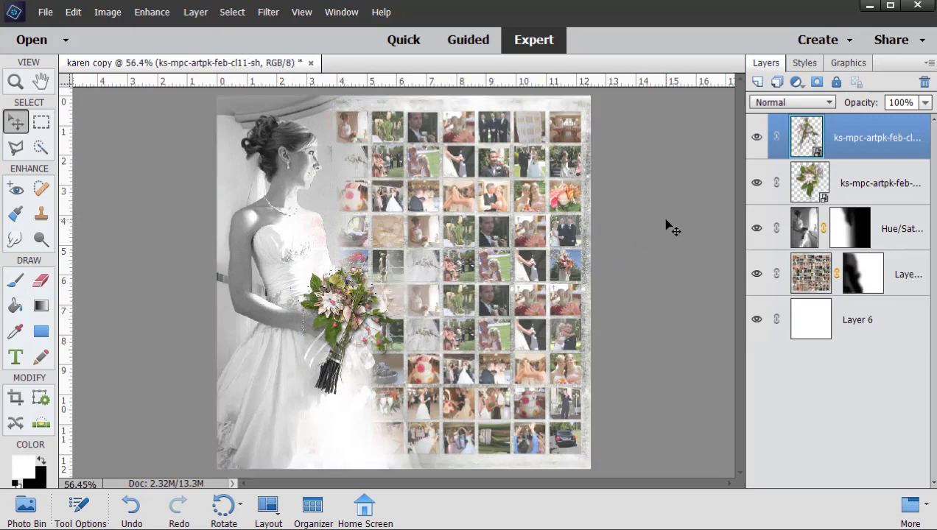